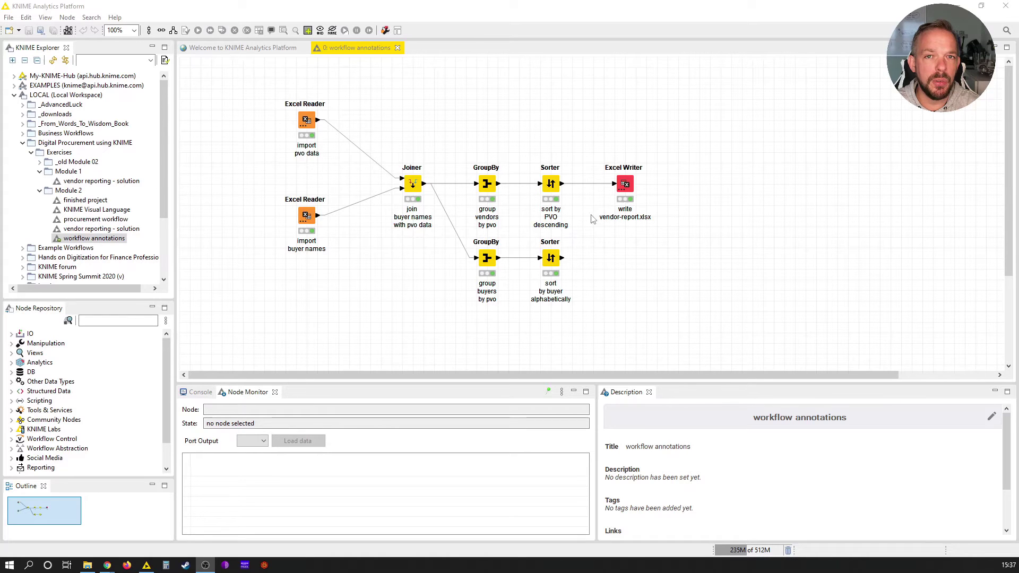
- Create a workflow annotation at the top-left and stretch it down over both Excel Reader nodes
{"action": "right_click", "coordinate": [532, 117]}
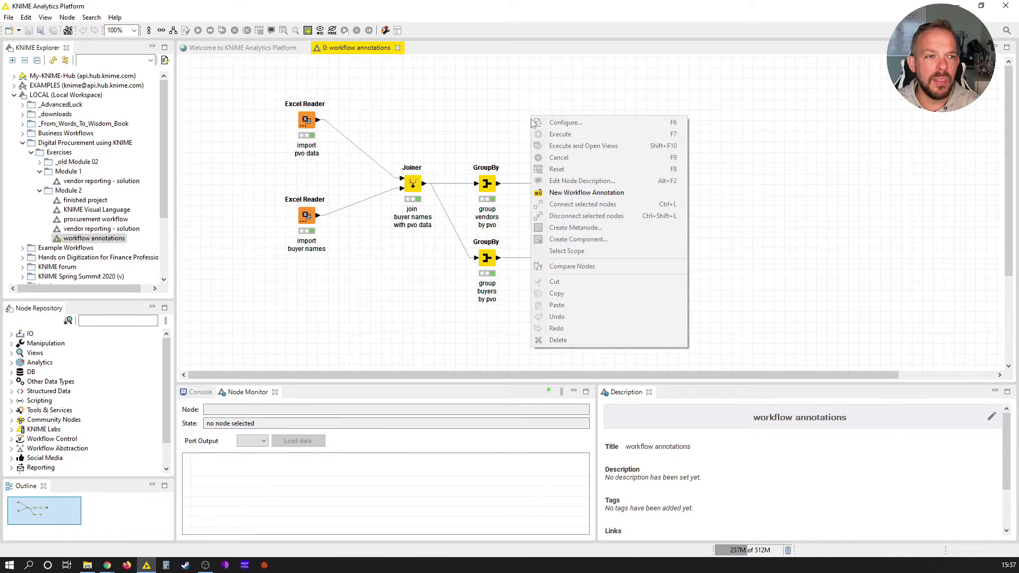
{"action": "left_click", "coordinate": [558, 193]}
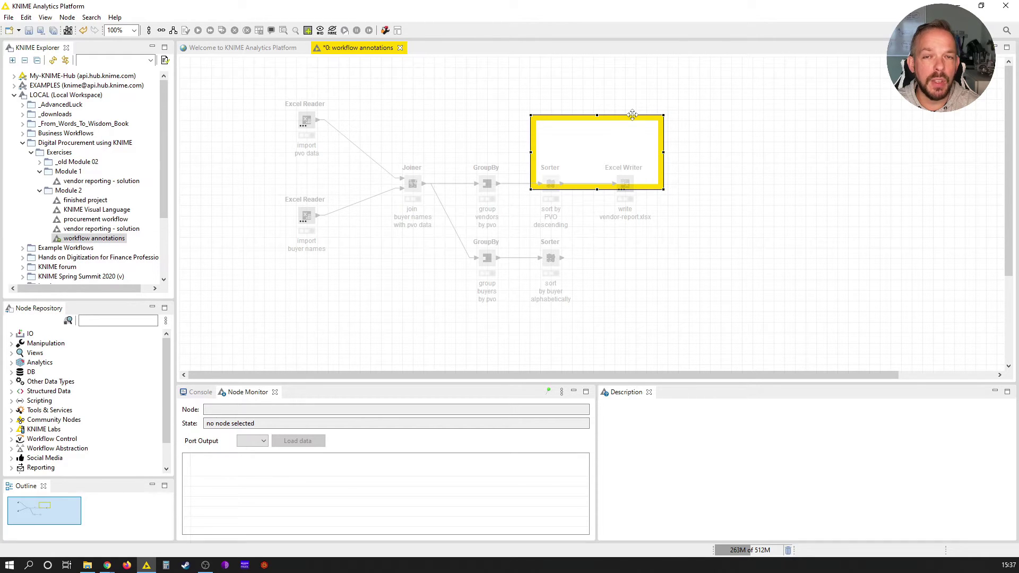
{"action": "mouse_move", "coordinate": [633, 115]}
{"action": "left_mouse_down"}
{"action": "mouse_move", "coordinate": [463, 79]}
{"action": "mouse_move", "coordinate": [349, 99]}
{"action": "mouse_move", "coordinate": [419, 246]}
{"action": "mouse_move", "coordinate": [592, 212]}
{"action": "mouse_move", "coordinate": [430, 93]}
{"action": "mouse_move", "coordinate": [347, 82]}
{"action": "mouse_move", "coordinate": [350, 64]}
{"action": "left_mouse_up"}
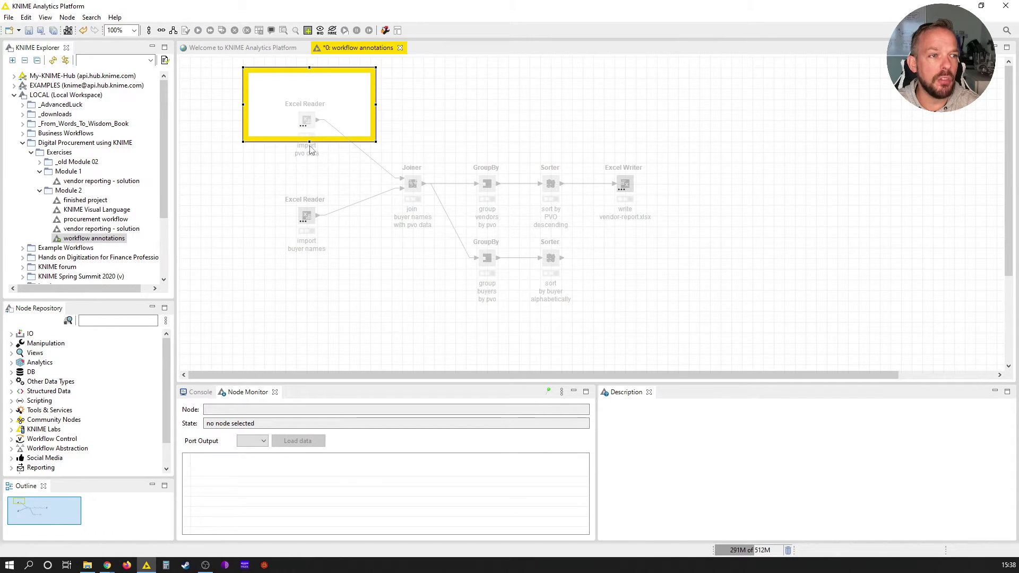
{"action": "left_click_drag", "start_coordinate": [311, 142], "coordinate": [300, 308]}
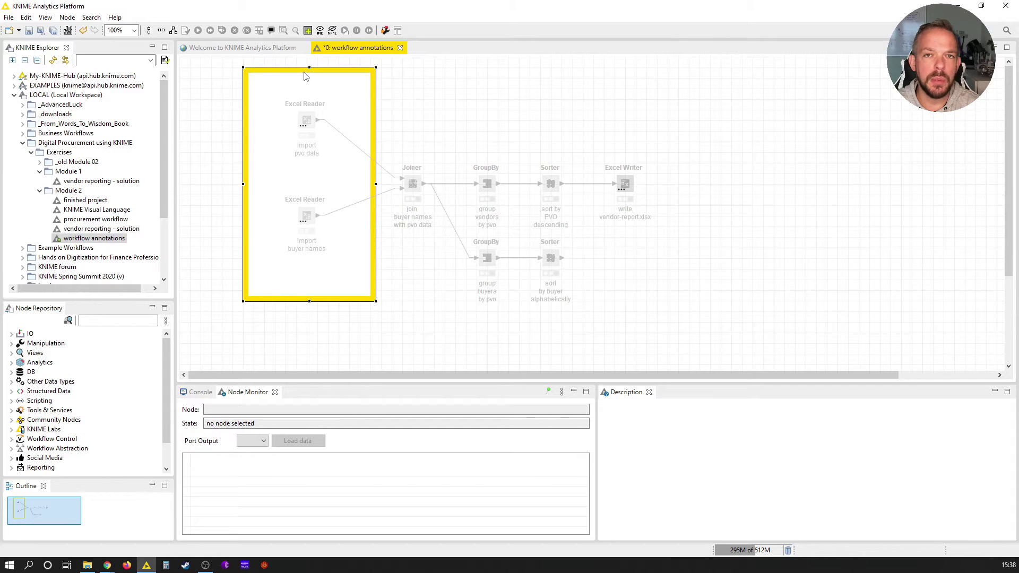
- Enter 'Input Nodes' as the text of the Excel Readers annotation
{"action": "left_click", "coordinate": [426, 97]}
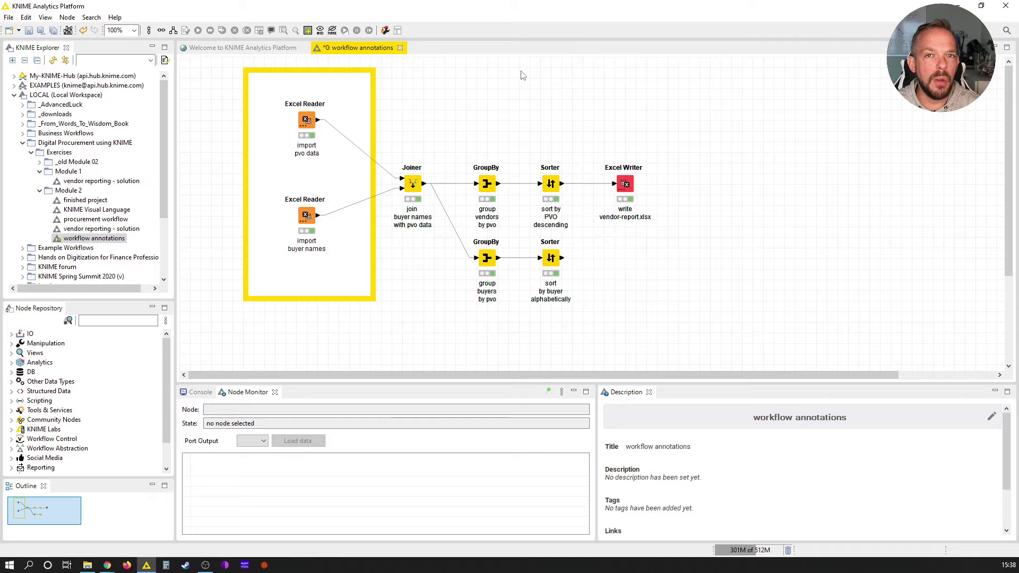
{"action": "mouse_move", "coordinate": [276, 75]}
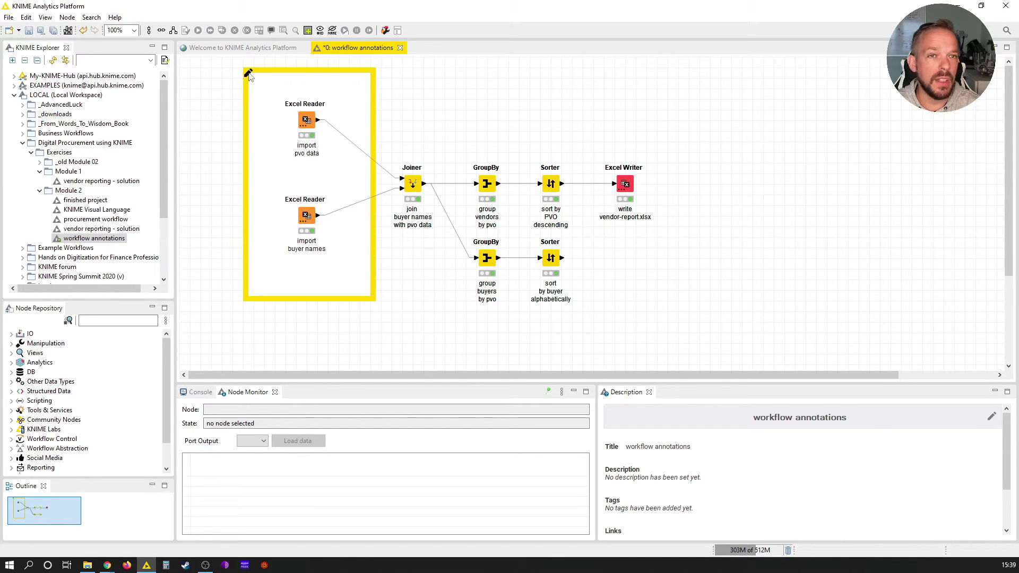
{"action": "left_click", "coordinate": [248, 74]}
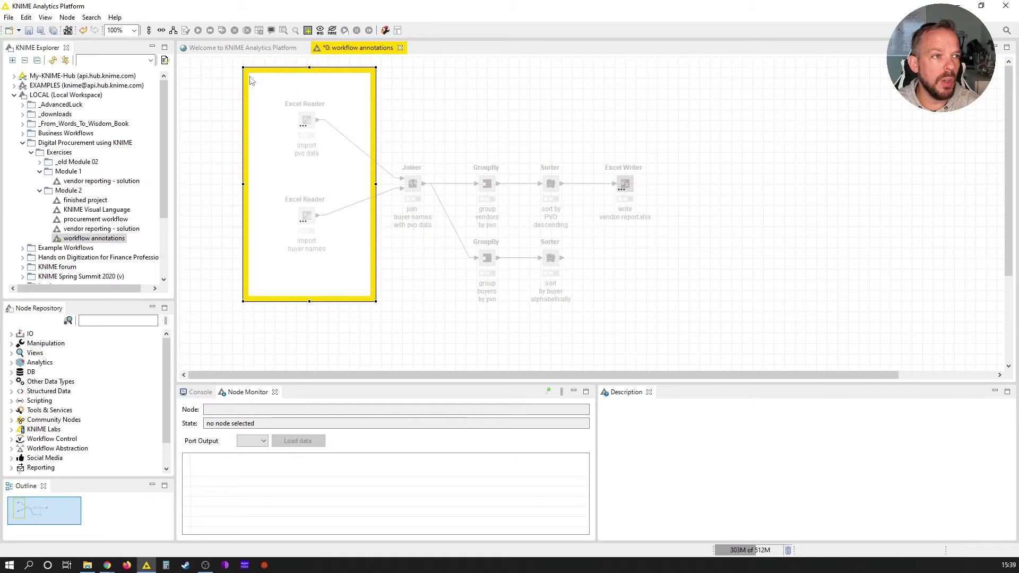
{"action": "left_click", "coordinate": [254, 88]}
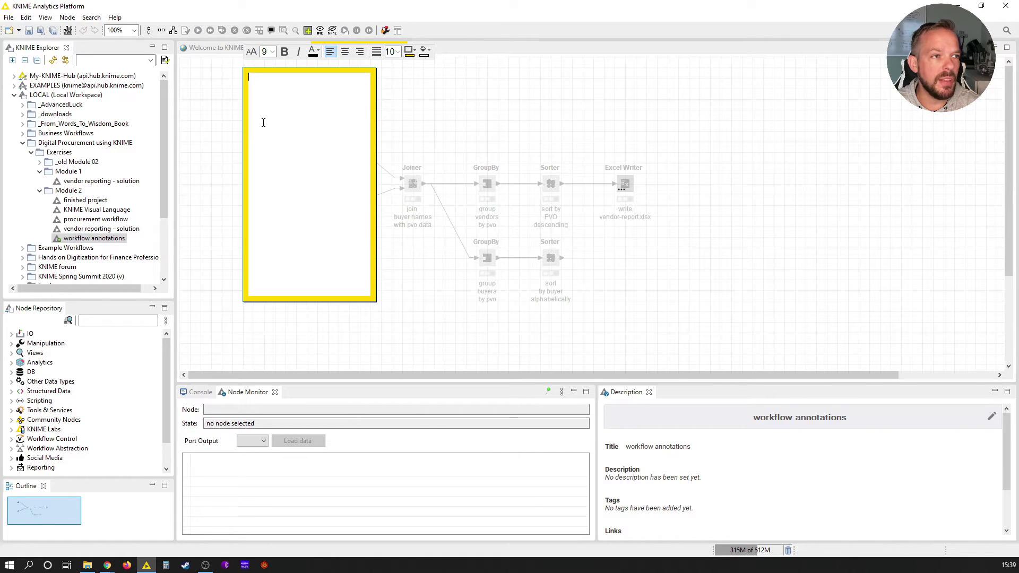
{"action": "type", "text": "Inpu"}
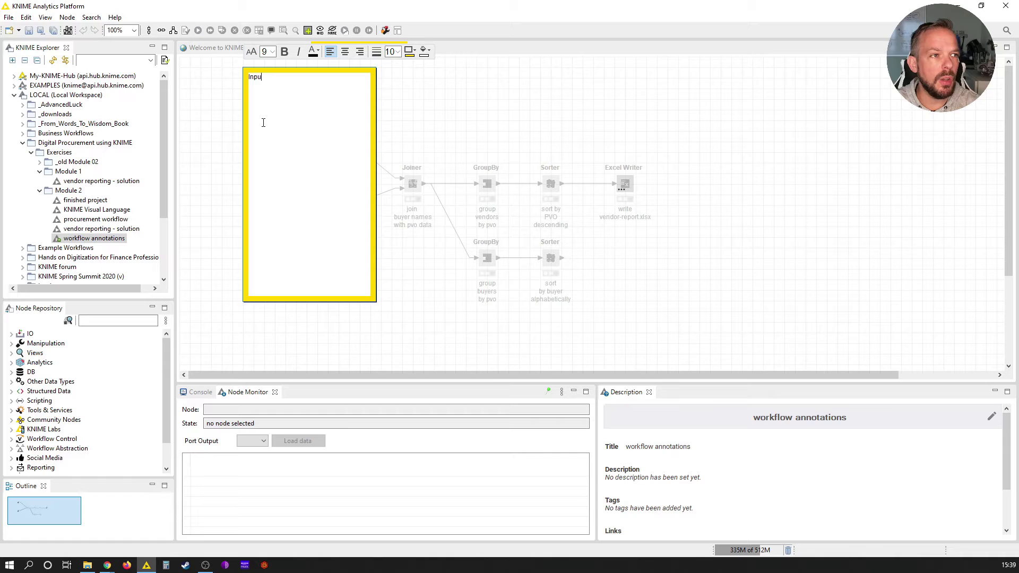
{"action": "type", "text": "t Nodes"}
- Make the 'Input Nodes' label bold at font size 13
{"action": "left_click_drag", "start_coordinate": [289, 78], "coordinate": [245, 77]}
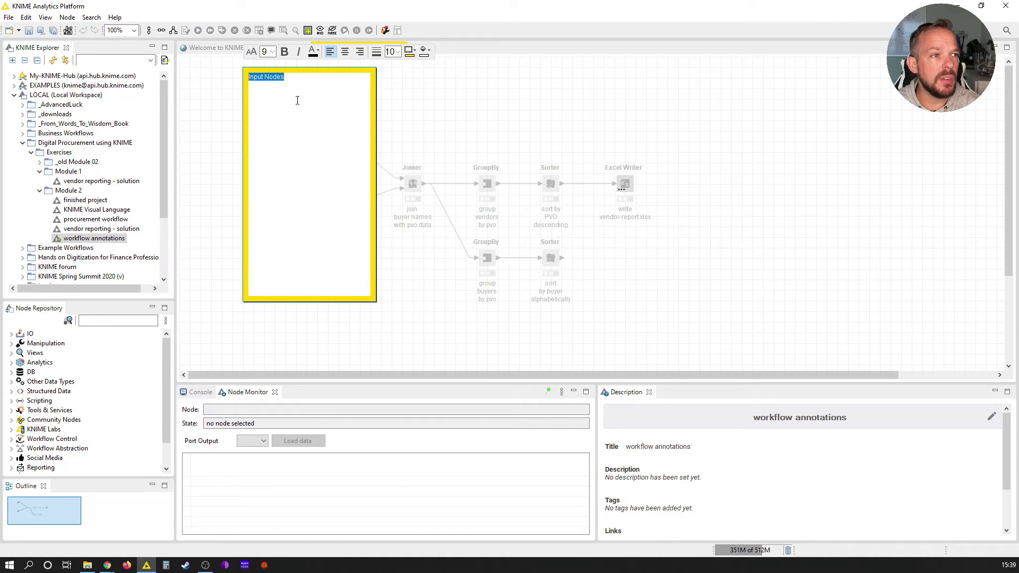
{"action": "left_click", "coordinate": [271, 51]}
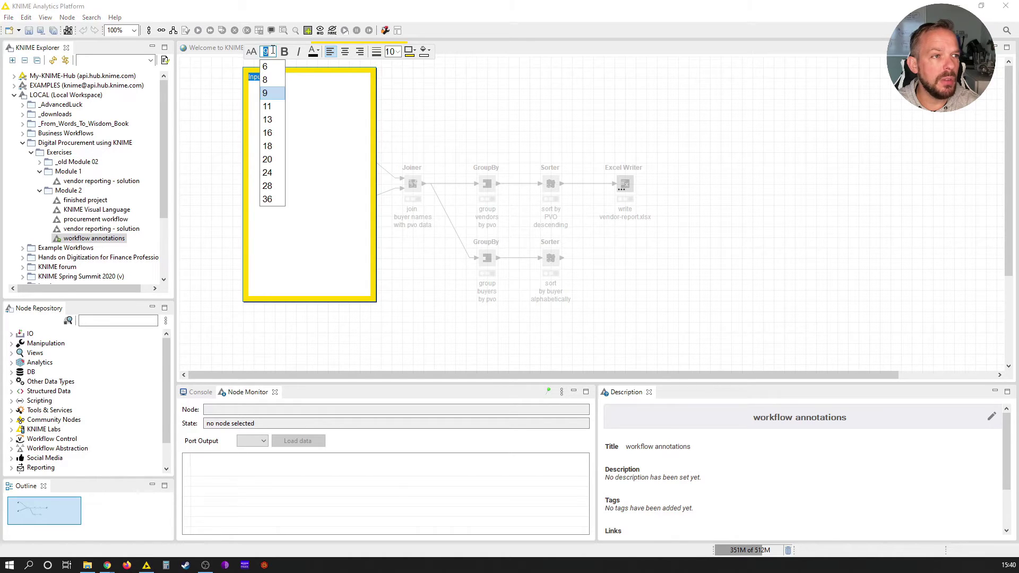
{"action": "left_click", "coordinate": [272, 111]}
{"action": "left_click", "coordinate": [284, 52]}
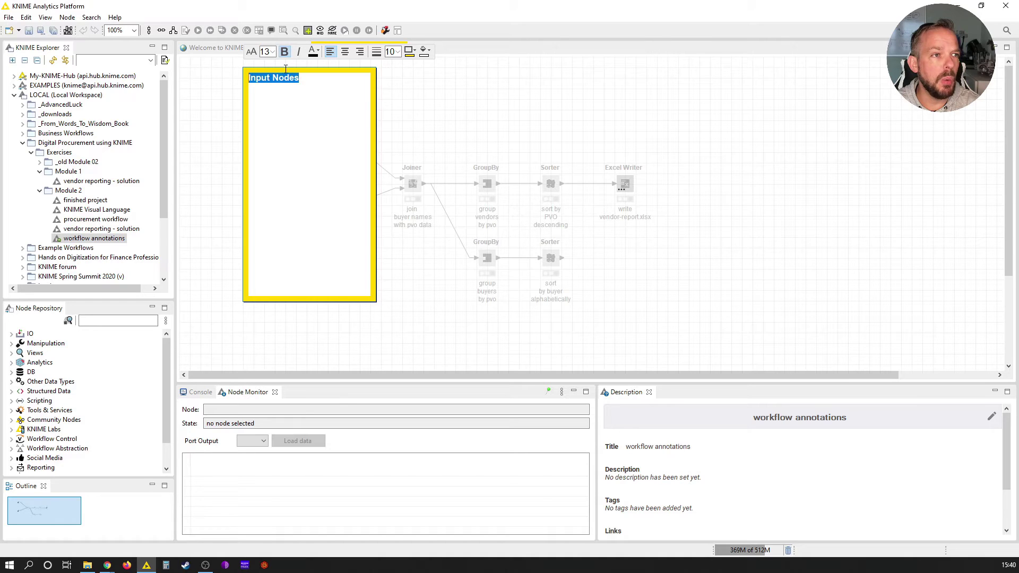
- Give the annotation a green border with width 6
{"action": "left_click", "coordinate": [414, 53]}
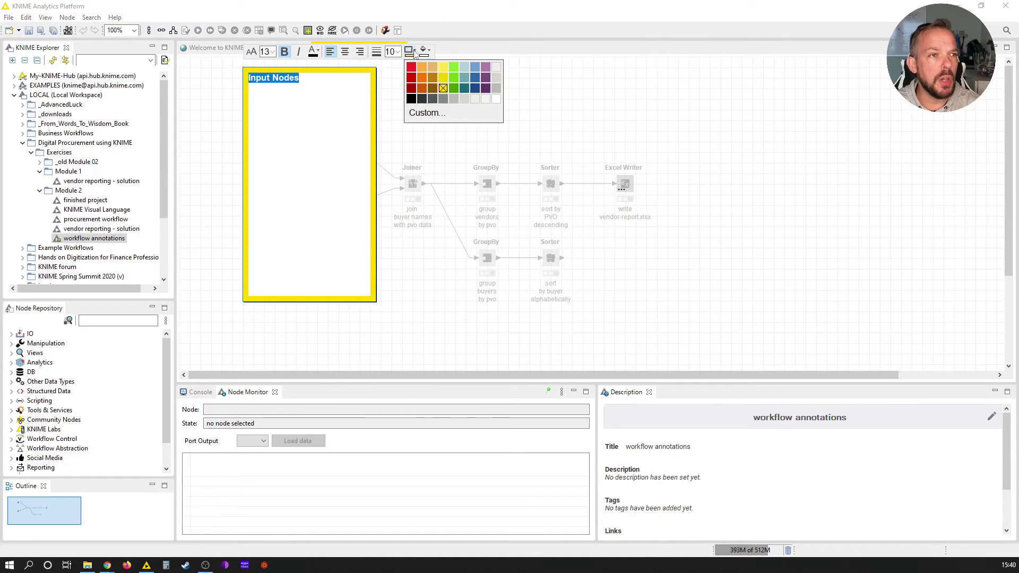
{"action": "left_click", "coordinate": [457, 73]}
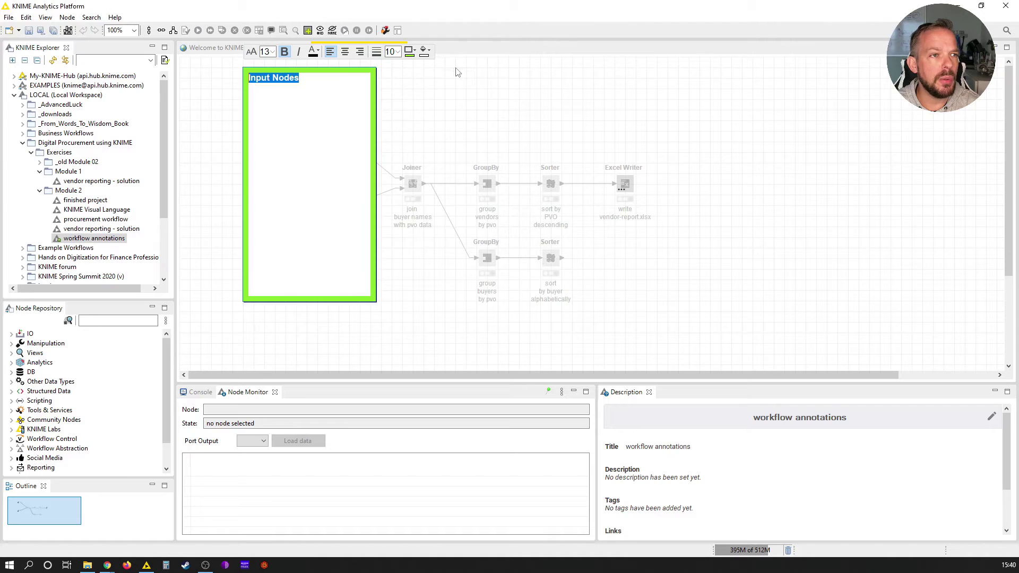
{"action": "left_click", "coordinate": [397, 51]}
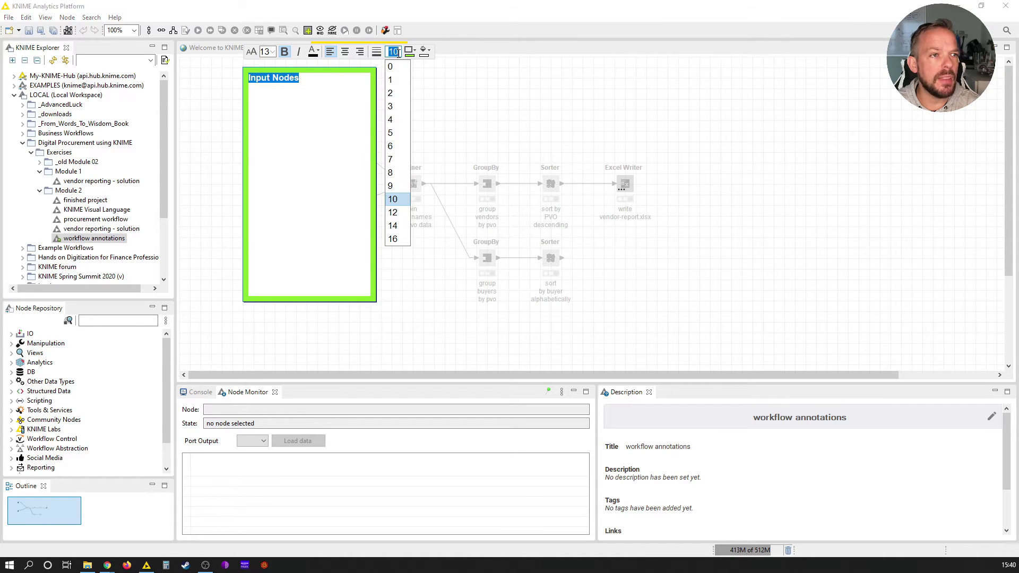
{"action": "left_click", "coordinate": [394, 147]}
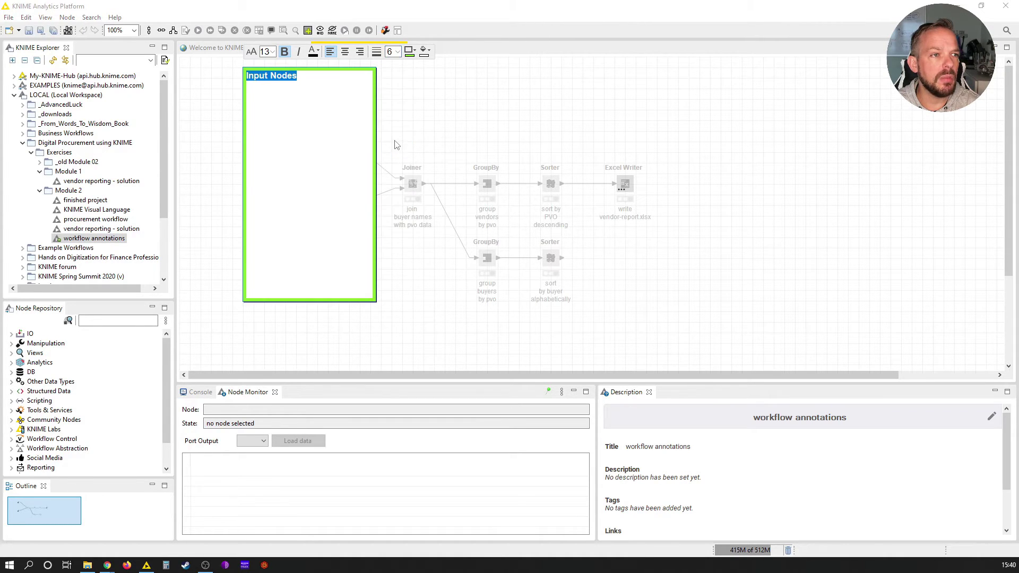
{"action": "left_click", "coordinate": [465, 99]}
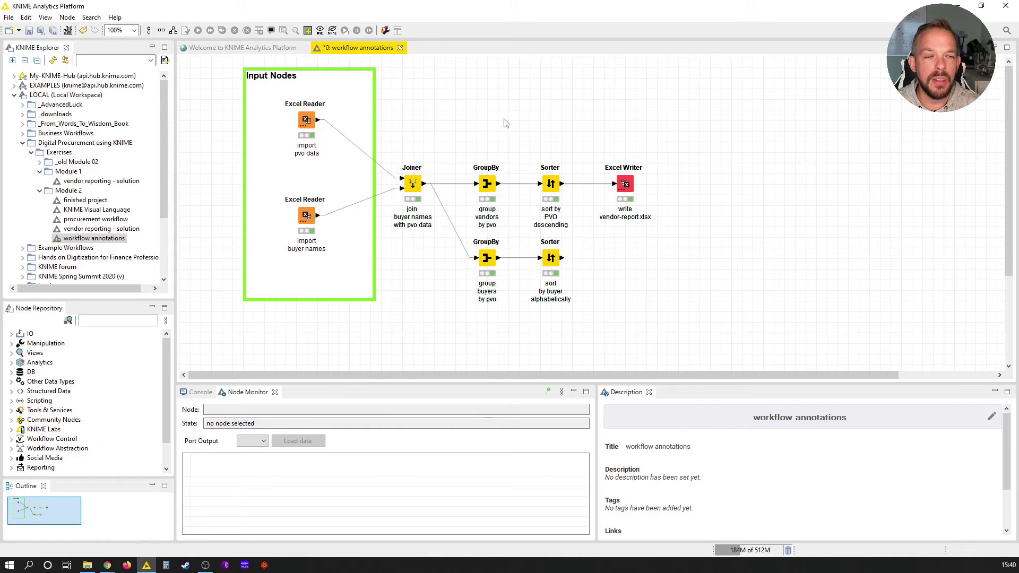
- Add a new annotation, shrink it to a small box, and place it above the Sorter node
{"action": "right_click", "coordinate": [533, 118]}
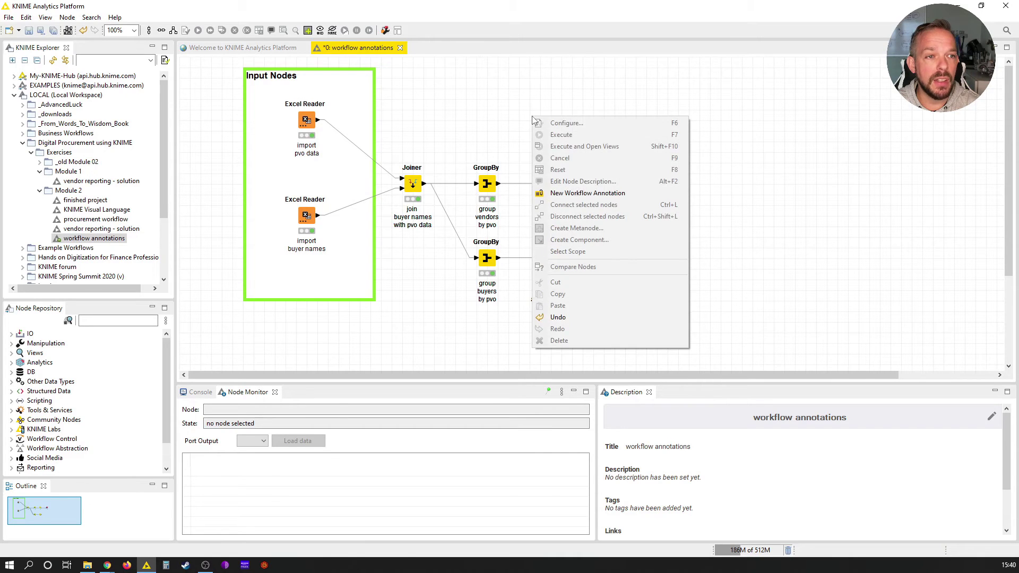
{"action": "left_click", "coordinate": [567, 194]}
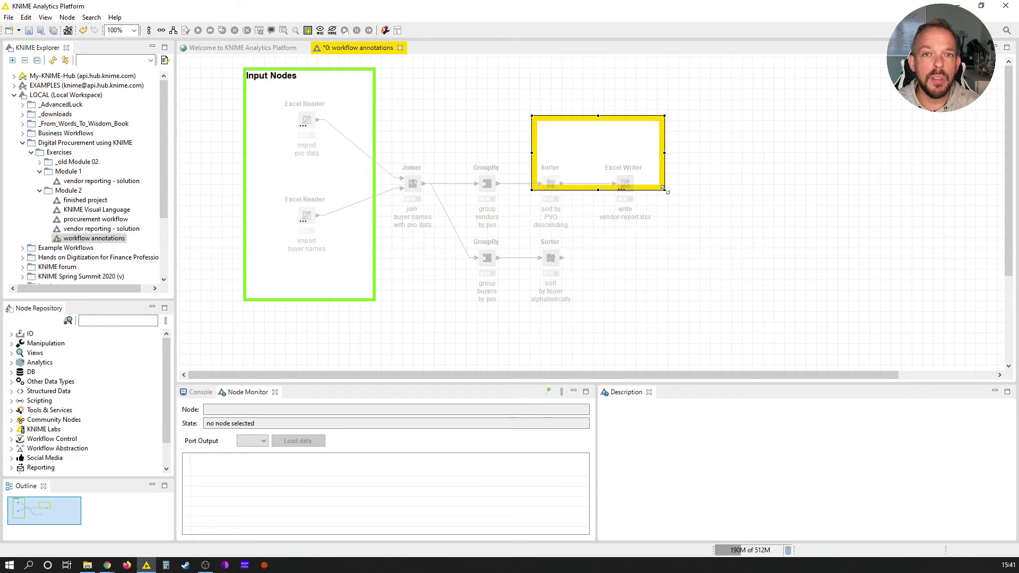
{"action": "left_click_drag", "start_coordinate": [665, 190], "coordinate": [572, 139]}
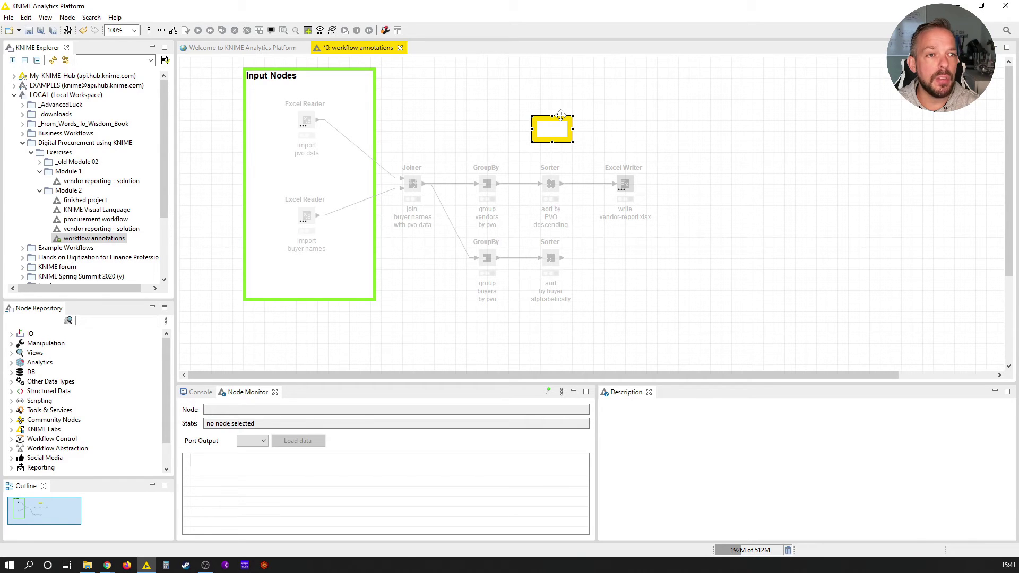
{"action": "left_click_drag", "start_coordinate": [562, 115], "coordinate": [810, 423]}
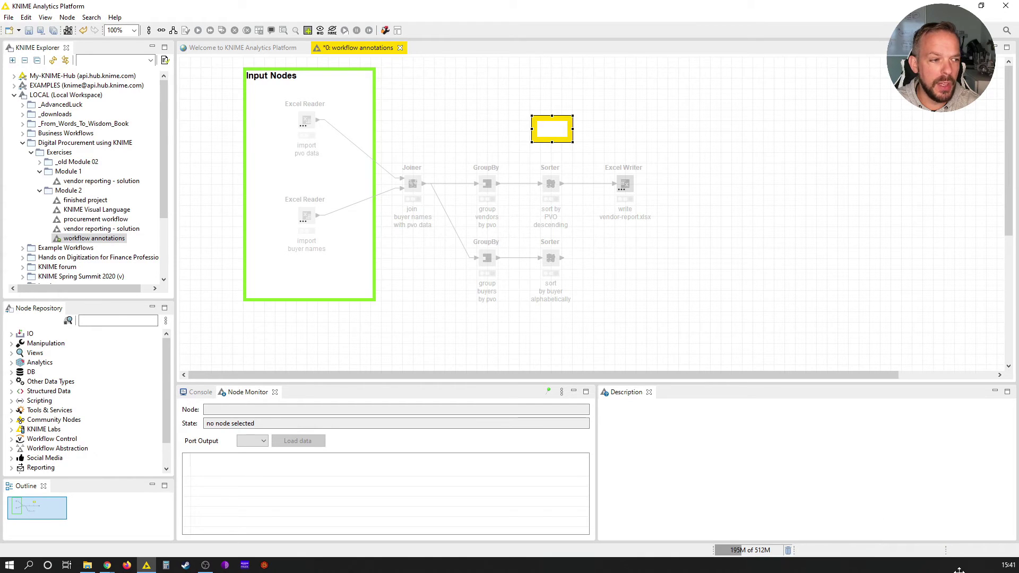
{"action": "mouse_move", "coordinate": [960, 570]}
{"action": "left_mouse_down"}
{"action": "mouse_move", "coordinate": [655, 151]}
{"action": "mouse_move", "coordinate": [560, 126]}
{"action": "left_mouse_up"}
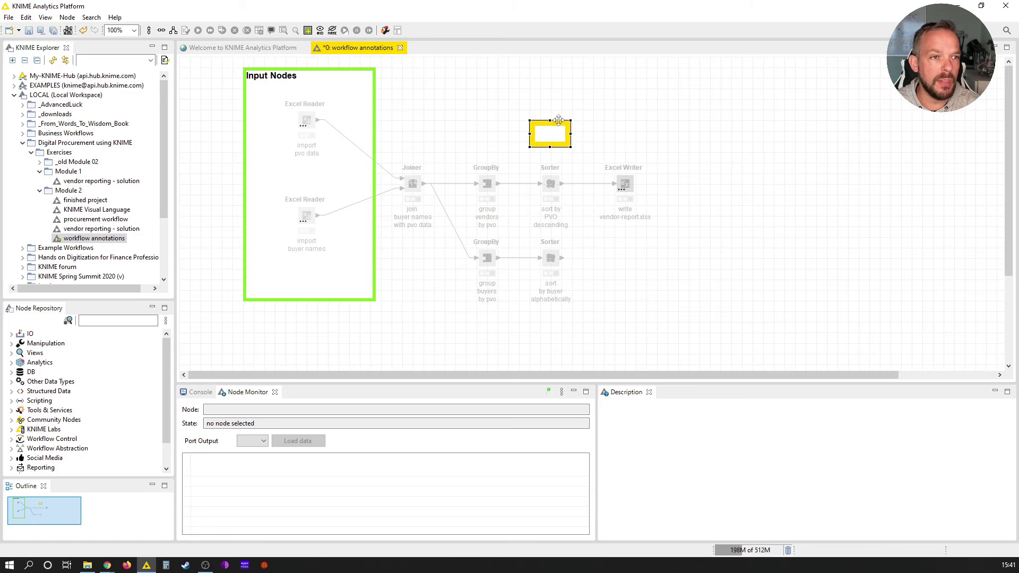
- Push the small empty annotation far below the workflow so the canvas extends downward
{"action": "left_click_drag", "start_coordinate": [561, 126], "coordinate": [561, 127]}
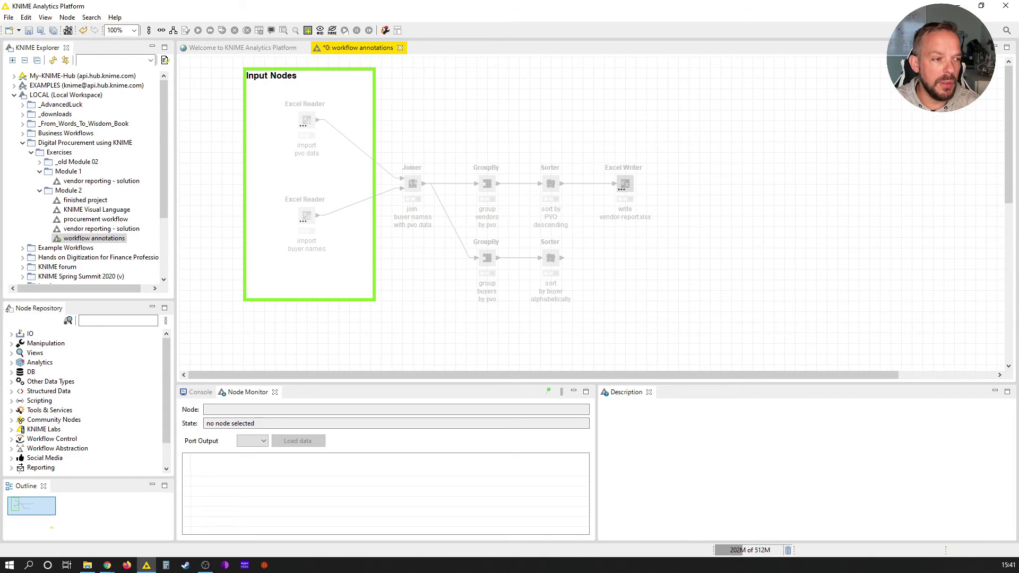
{"action": "scroll", "coordinate": [777, 186], "scroll_direction": "down", "scroll_amount": 5}
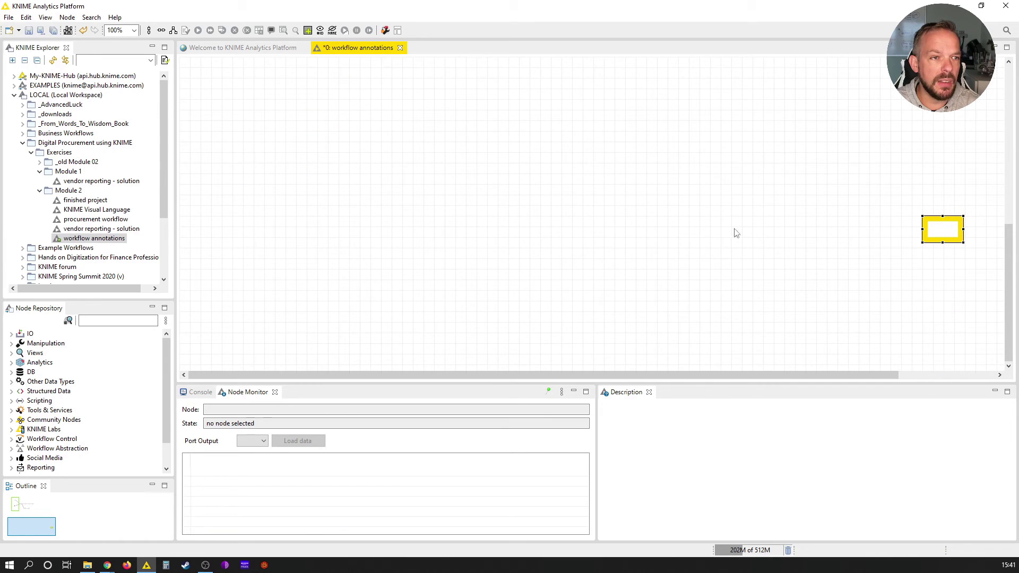
{"action": "scroll", "coordinate": [581, 187], "scroll_direction": "up", "scroll_amount": 5}
{"action": "scroll", "coordinate": [569, 151], "scroll_direction": "up", "scroll_amount": 2}
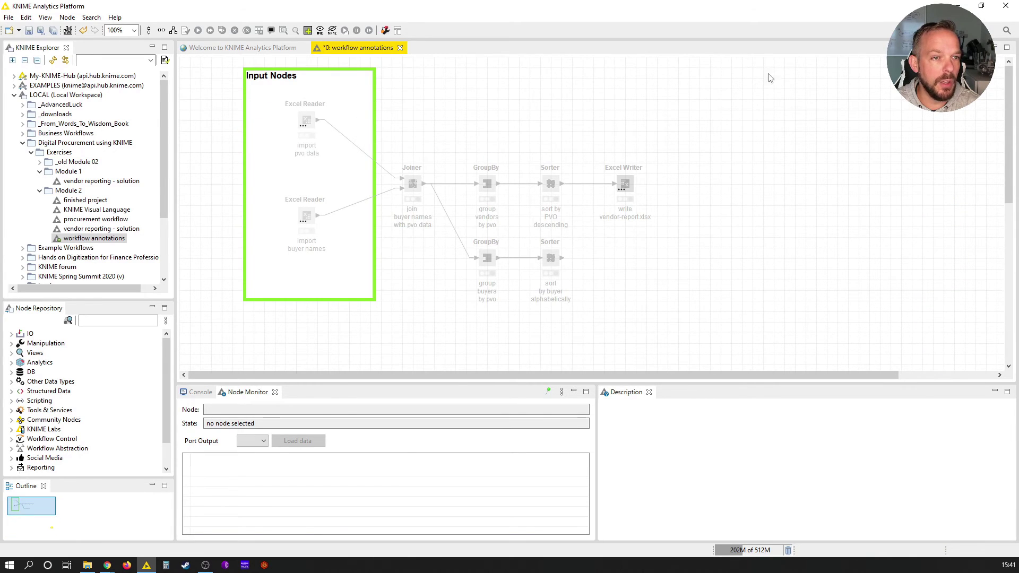
{"action": "scroll", "coordinate": [754, 239], "scroll_direction": "down", "scroll_amount": 5}
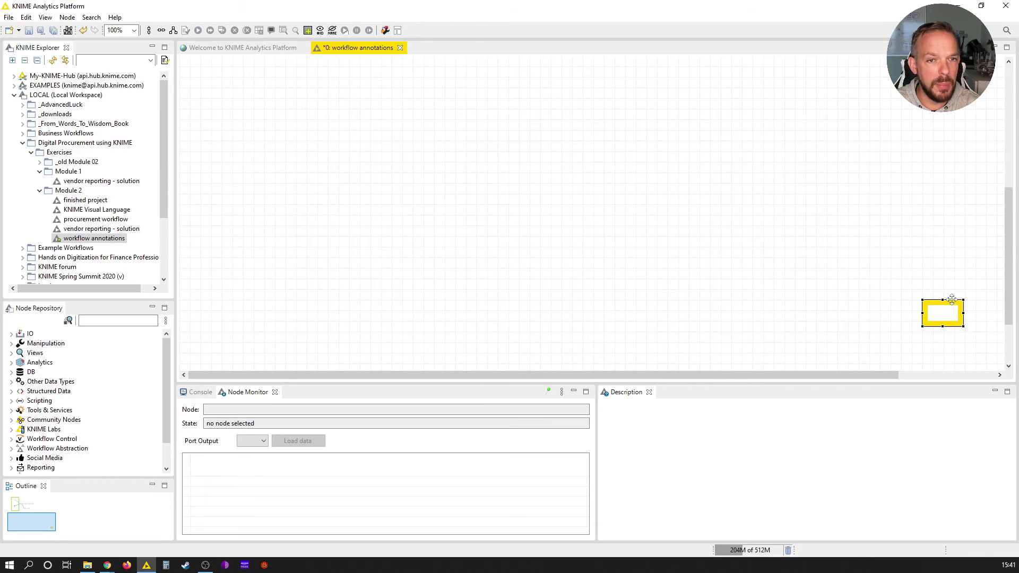
{"action": "left_click_drag", "start_coordinate": [952, 300], "coordinate": [965, 570]}
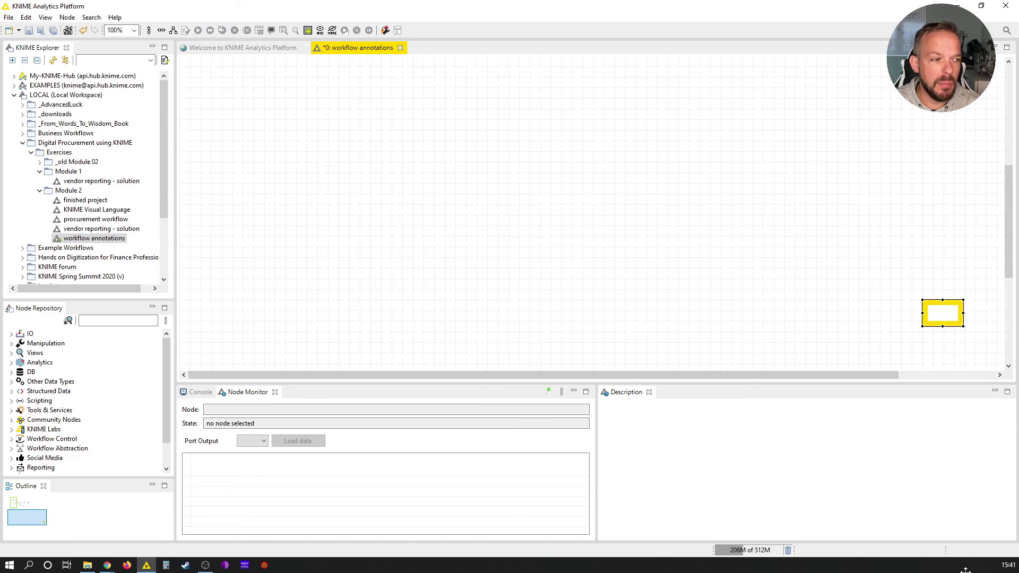
{"action": "scroll", "coordinate": [789, 301], "scroll_direction": "down", "scroll_amount": 5}
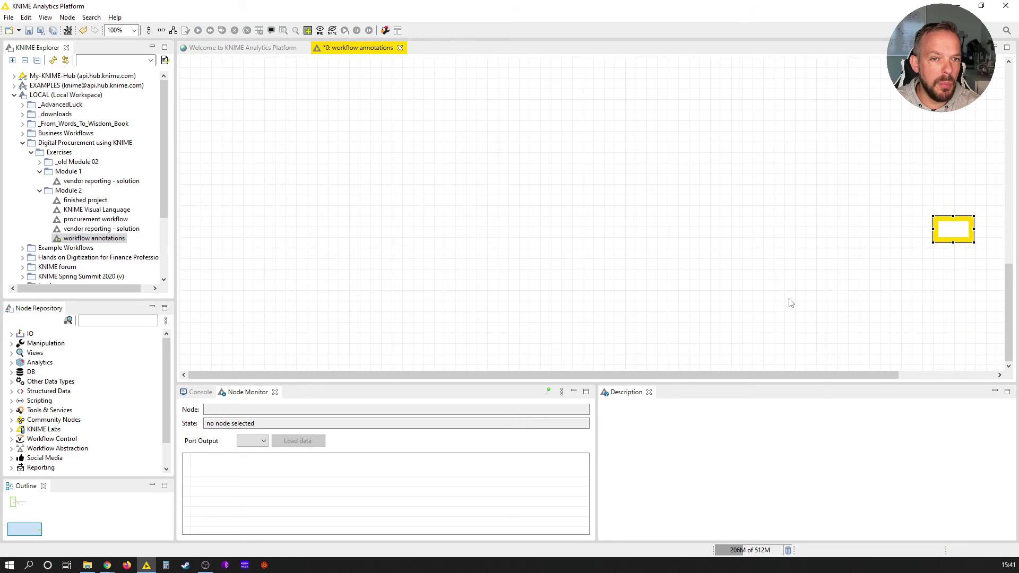
{"action": "left_click_drag", "start_coordinate": [964, 216], "coordinate": [948, 568]}
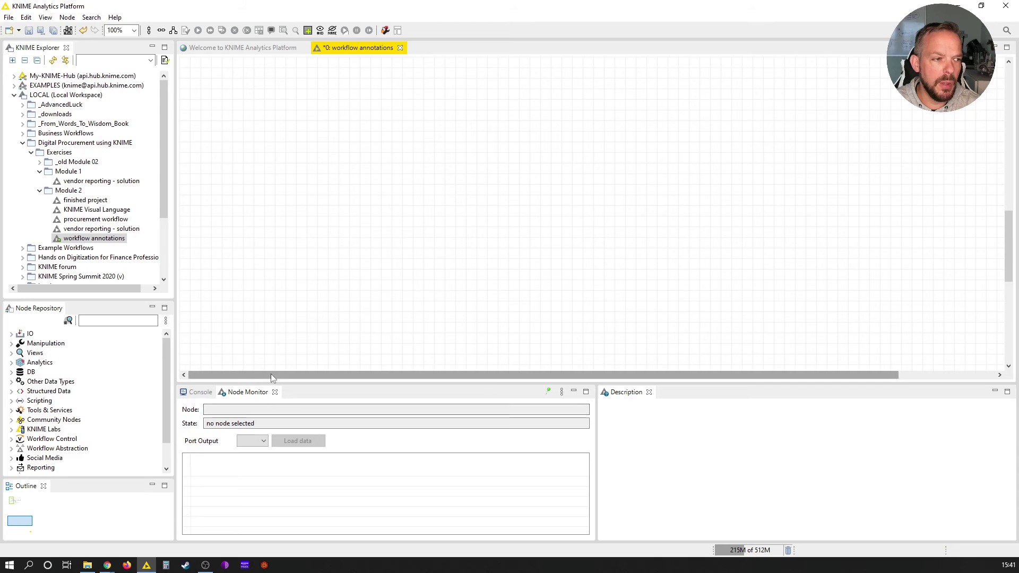
- Return the view to the workflow nodes via the Outline and check the extra space below
{"action": "left_click", "coordinate": [27, 498]}
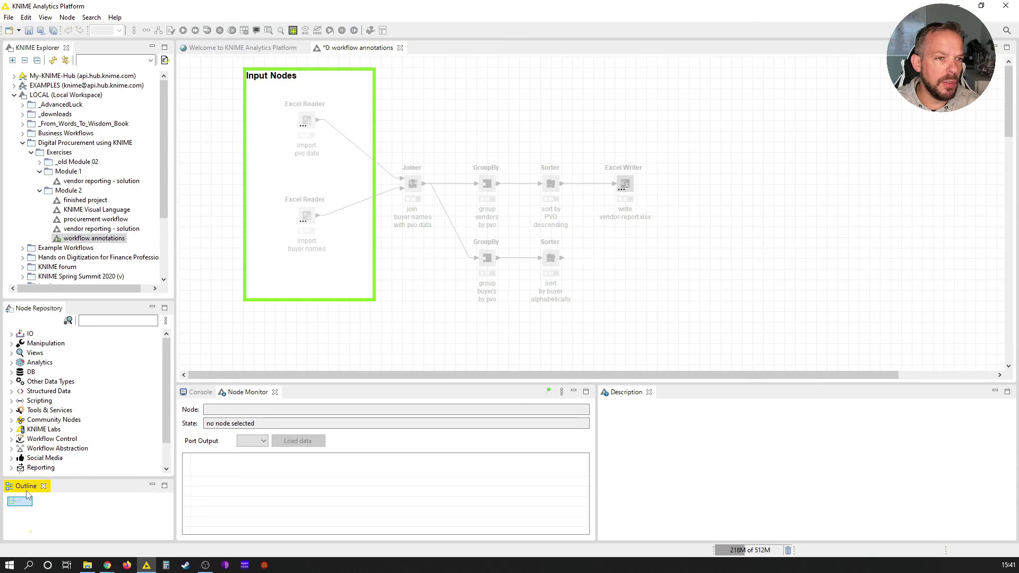
{"action": "left_click", "coordinate": [466, 99]}
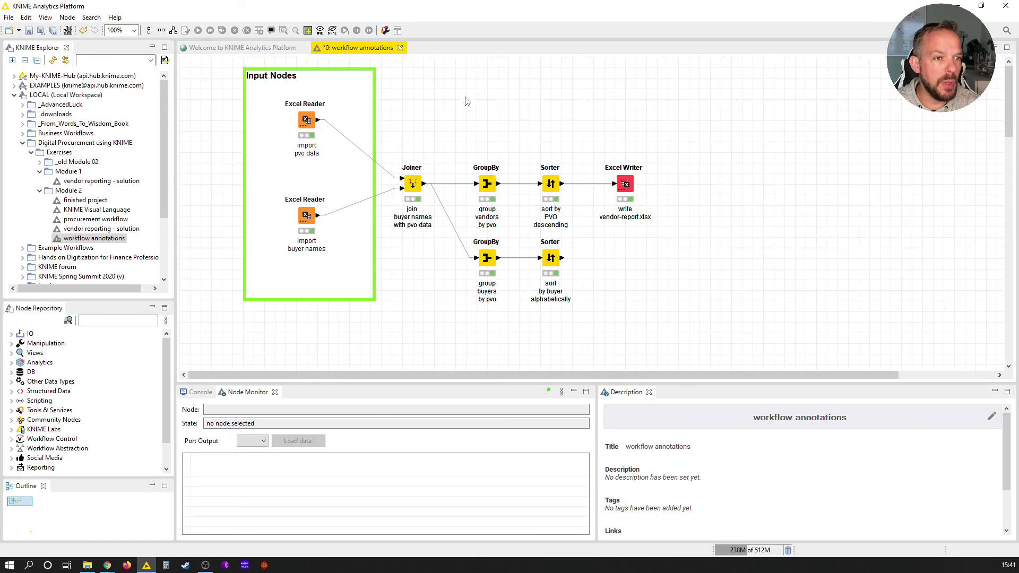
{"action": "scroll", "coordinate": [553, 175], "scroll_direction": "down", "scroll_amount": 10}
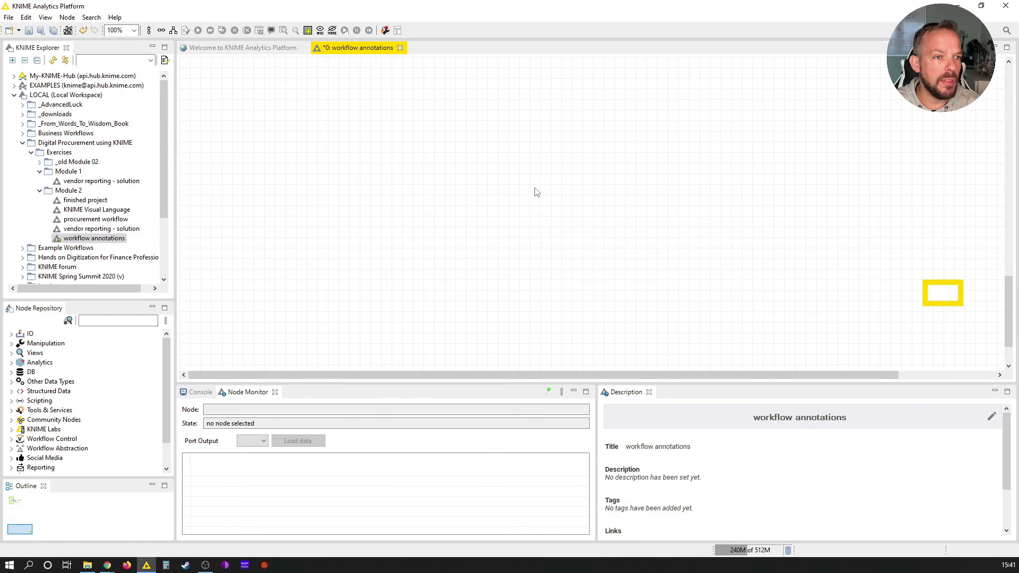
{"action": "scroll", "coordinate": [537, 189], "scroll_direction": "up", "scroll_amount": 10}
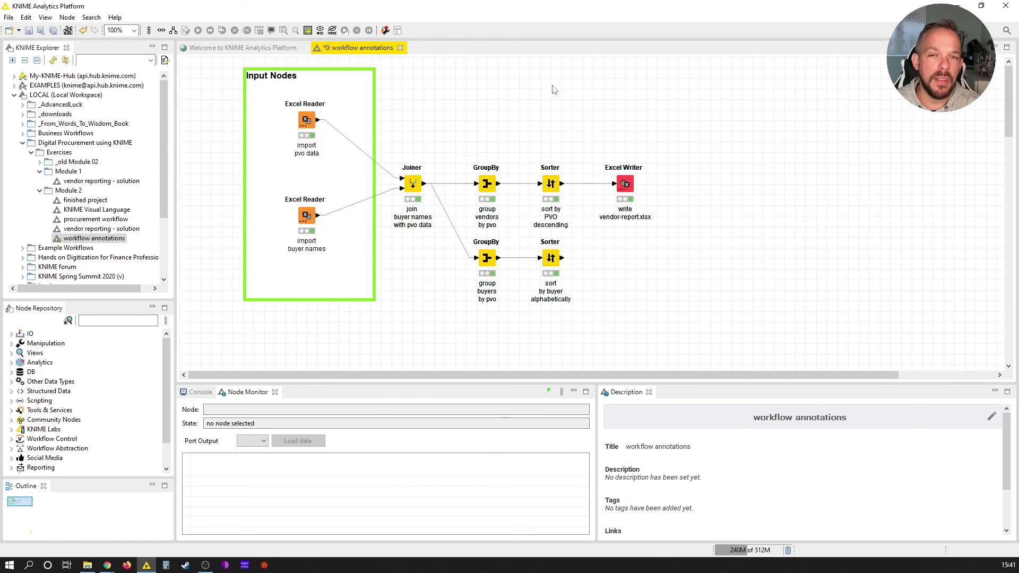